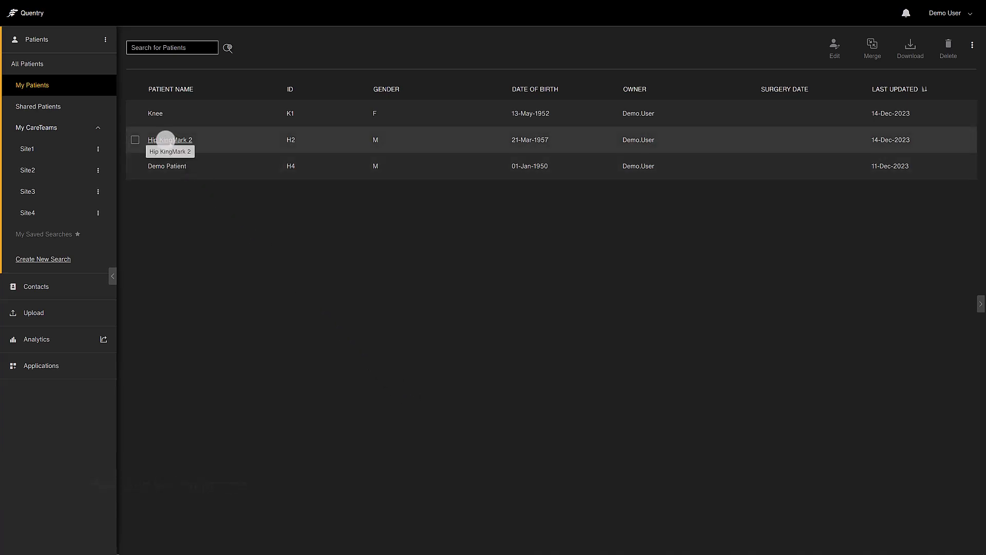
Open the hip patient's folder in My Patients and expand it to reveal the RT HIP & PELVIS study
click(165, 140)
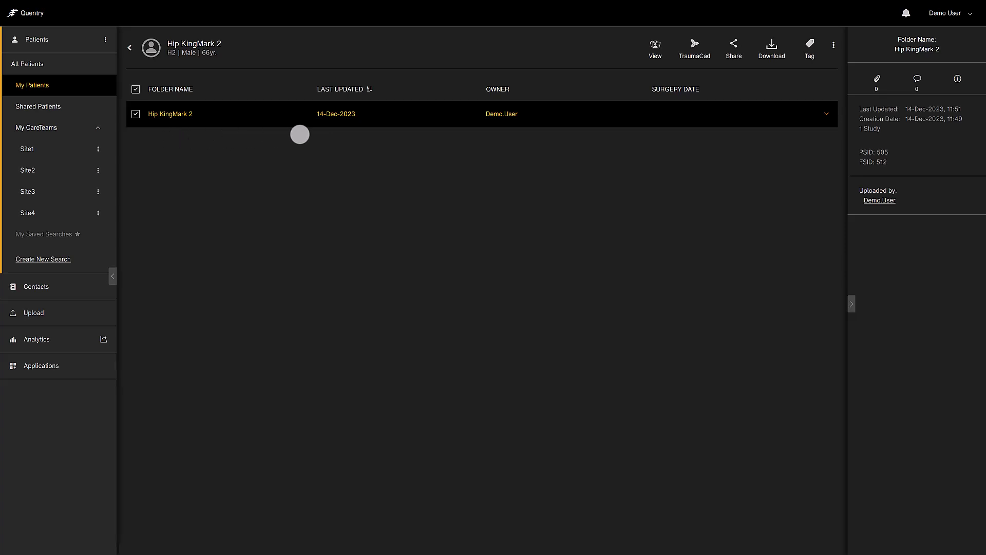
click(826, 113)
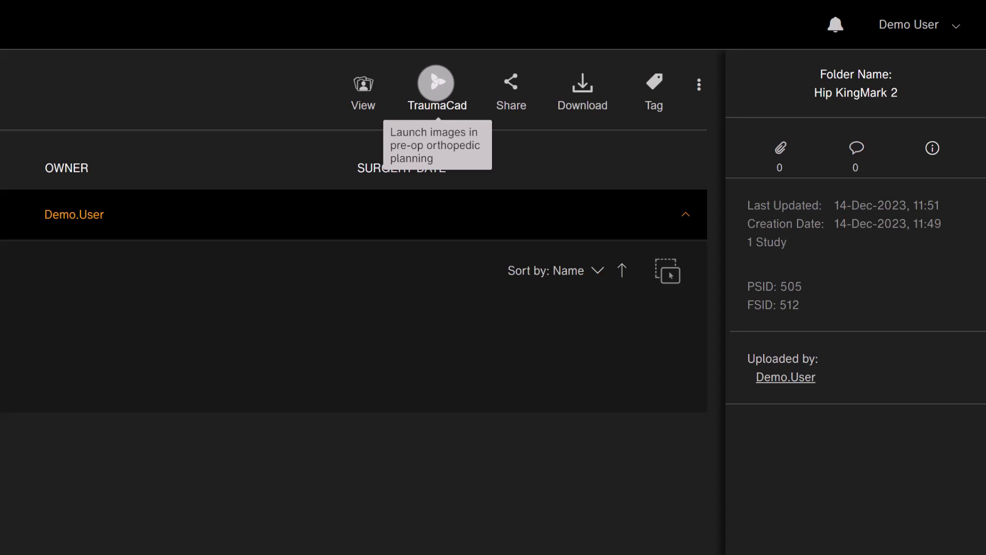
Launch the RT HIP & PELVIS X-ray study in TraumaCad for image setup
click(436, 82)
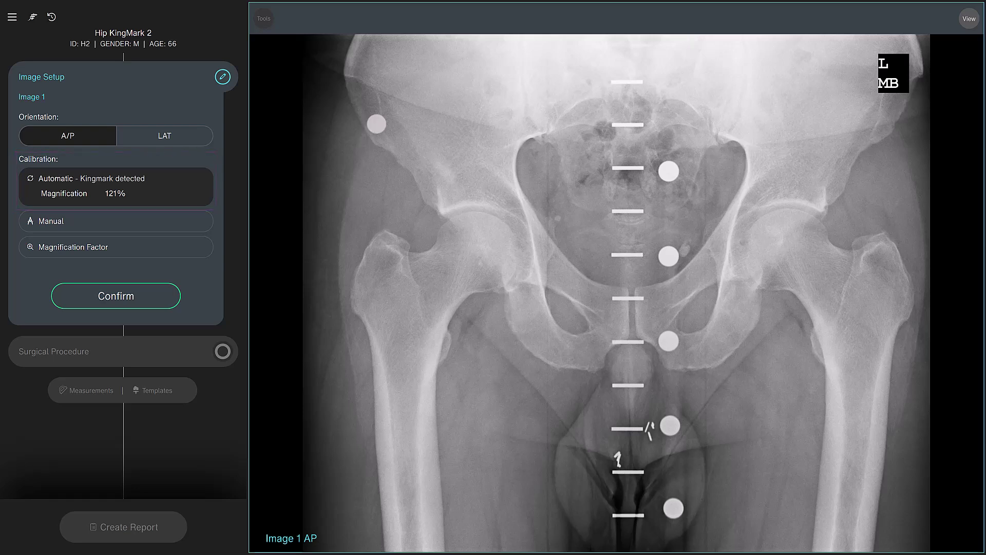
Confirm the A/P image setup and set the procedure to a preop right total hip replacement
click(121, 296)
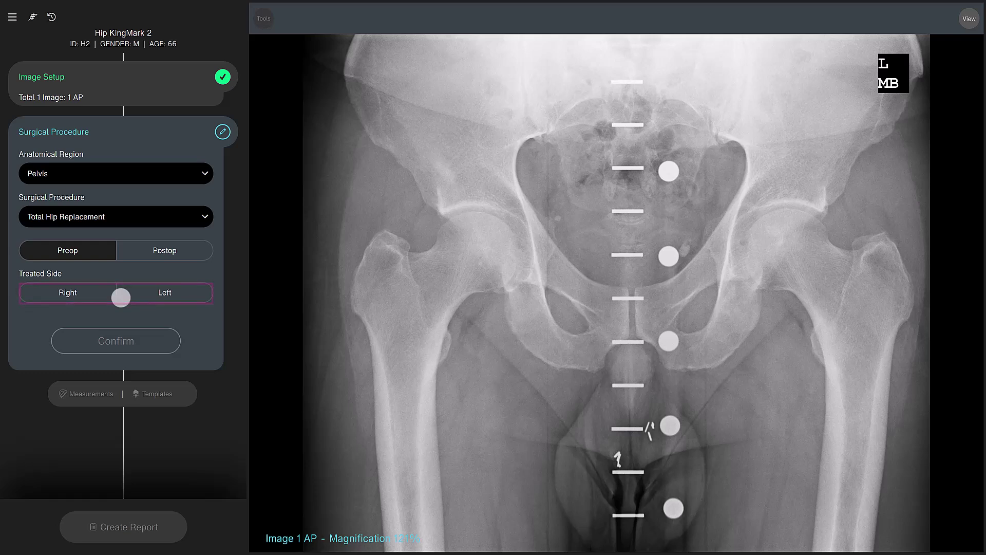
click(64, 292)
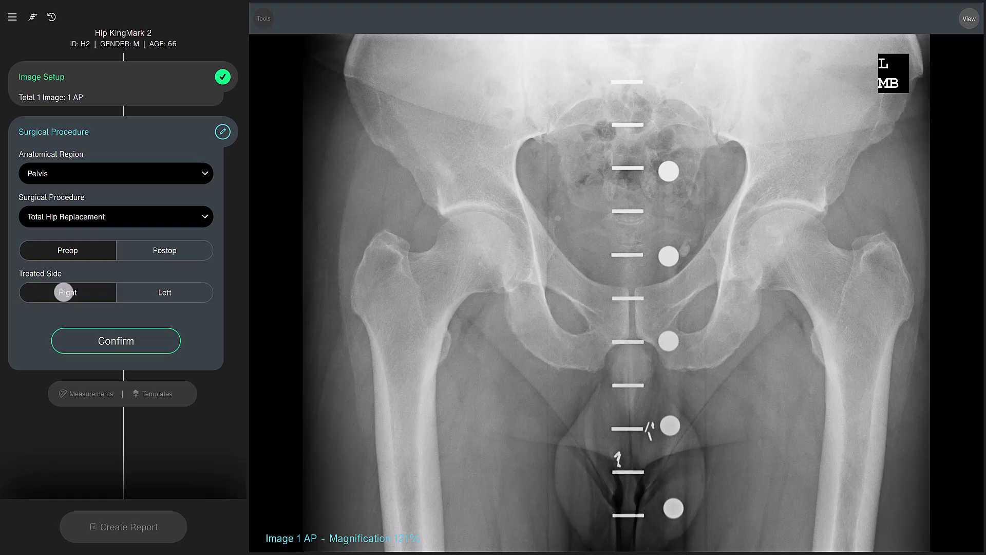
Confirm the procedure and align the Center of Rotation pelvic line and femoral axes, giving offsets 42.2 and 46.4 mm
click(117, 340)
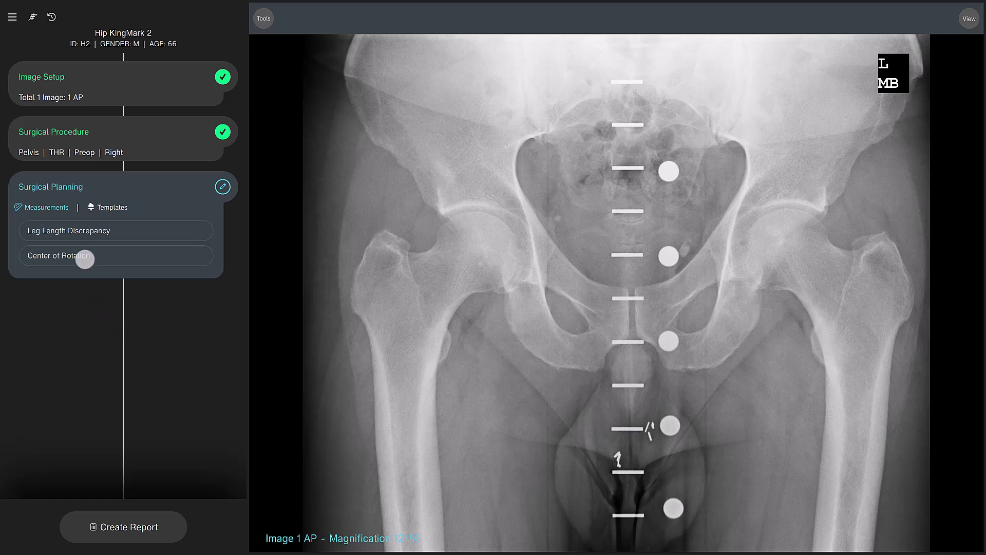
click(84, 256)
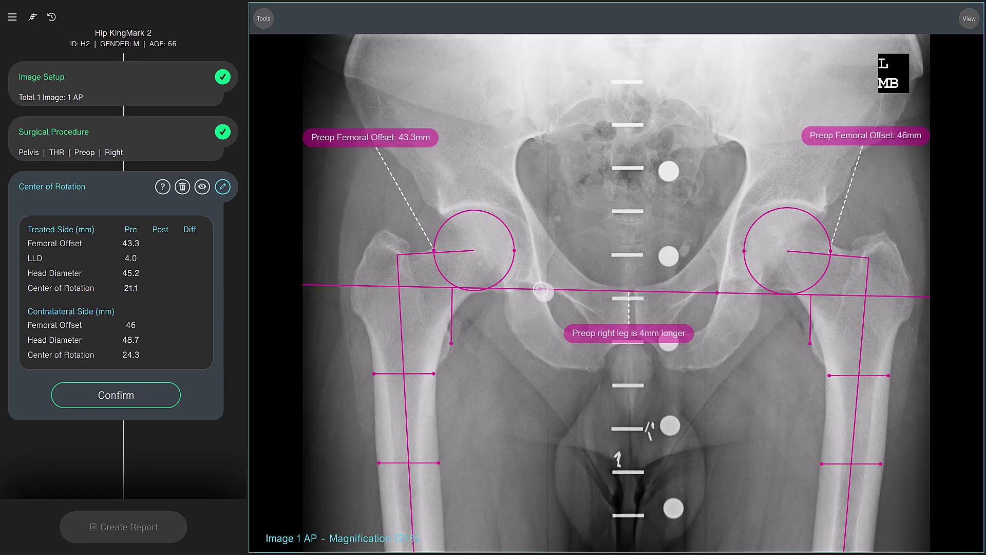
drag(542, 293, 542, 289)
drag(718, 293, 723, 281)
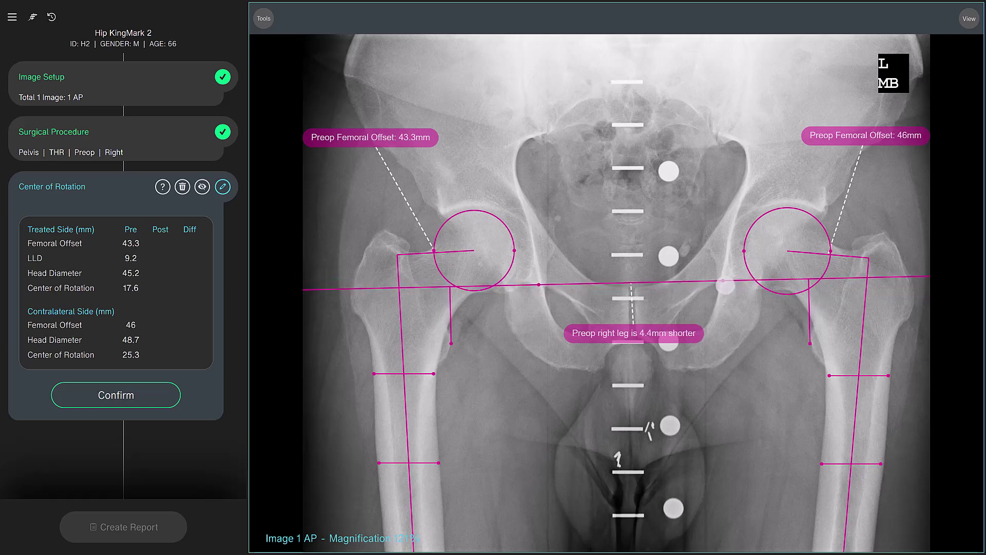
mouse_move(888, 376)
mouse_down()
mouse_move(880, 395)
mouse_move(887, 401)
mouse_up()
drag(881, 464, 882, 467)
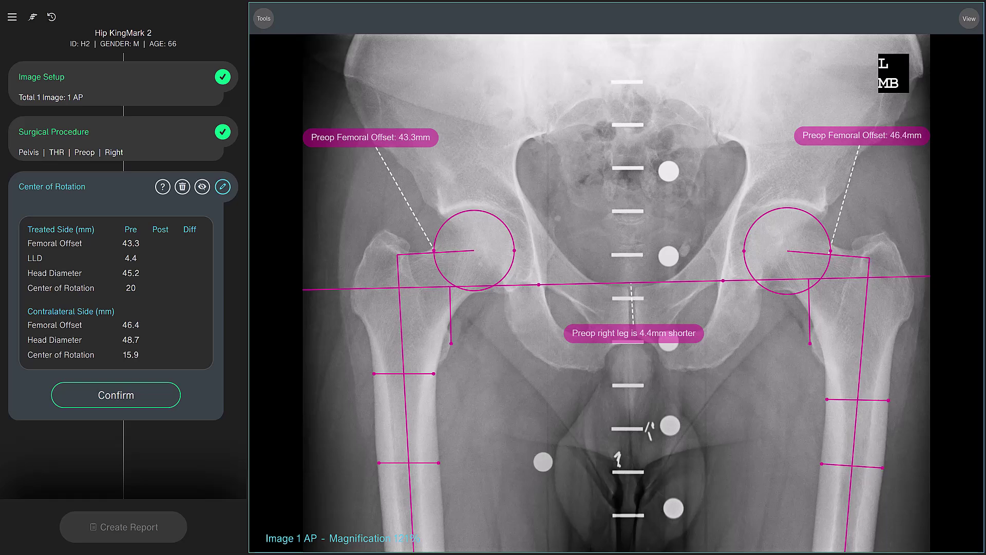
drag(434, 373, 435, 374)
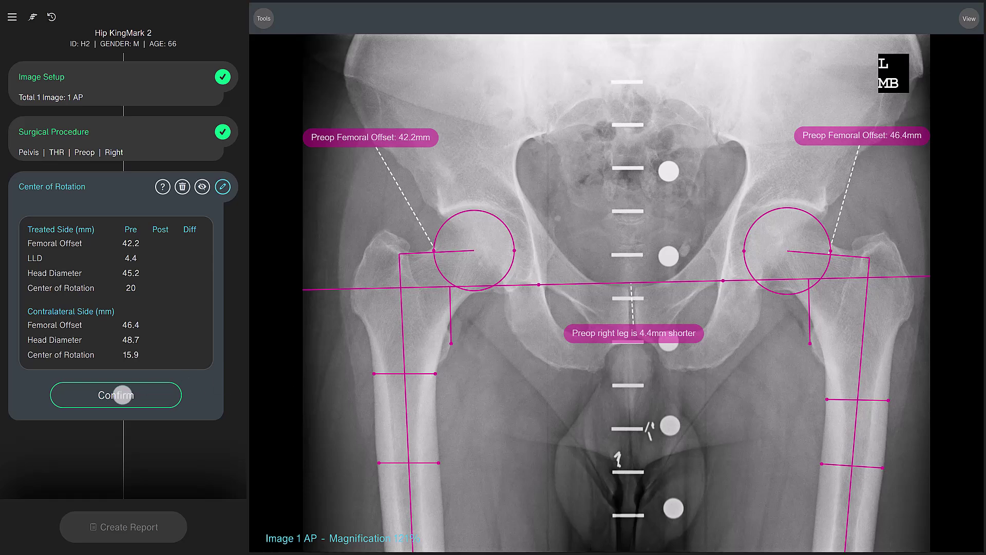
Confirm the center of rotation and template a Smith+Nephew R3 cup, size 46 at 46°, on the right hip
click(122, 395)
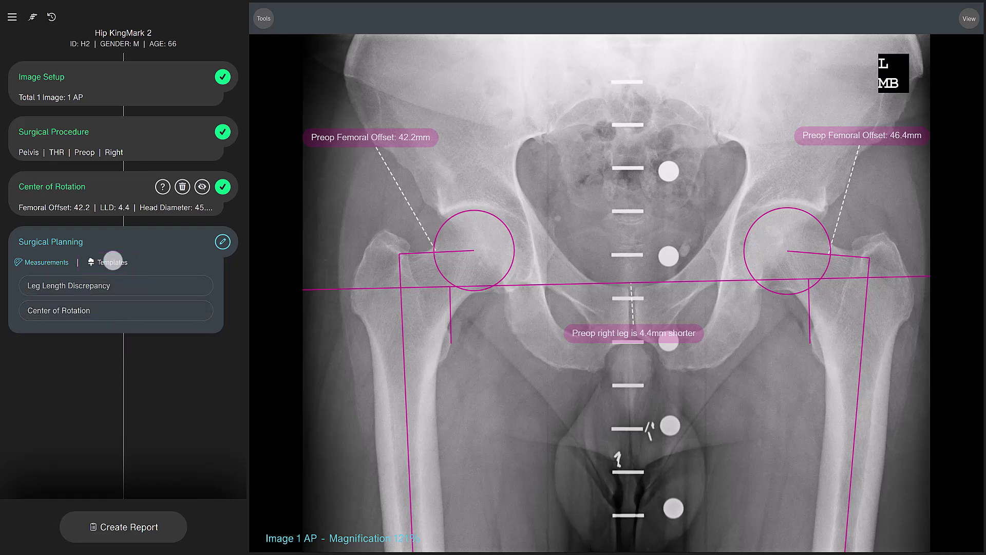
click(112, 260)
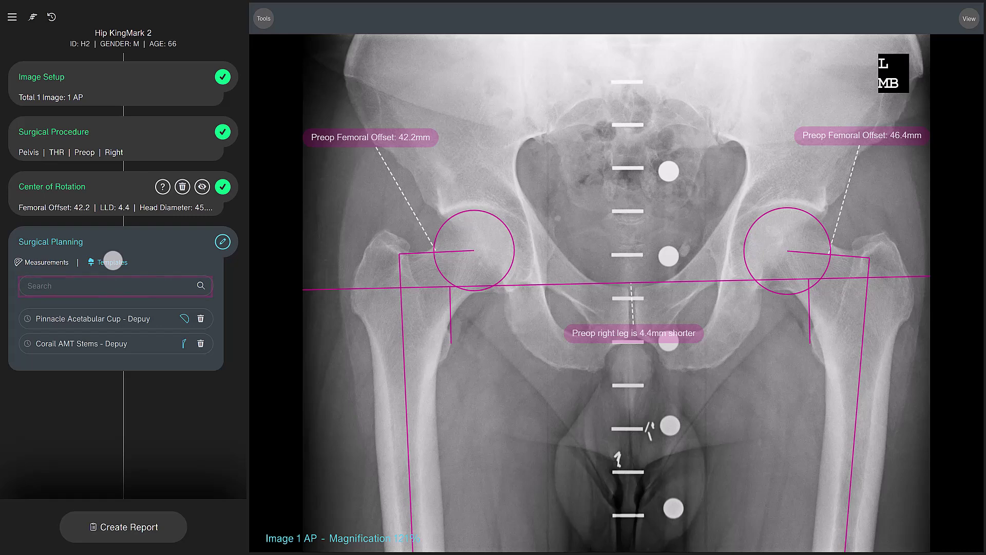
click(88, 284)
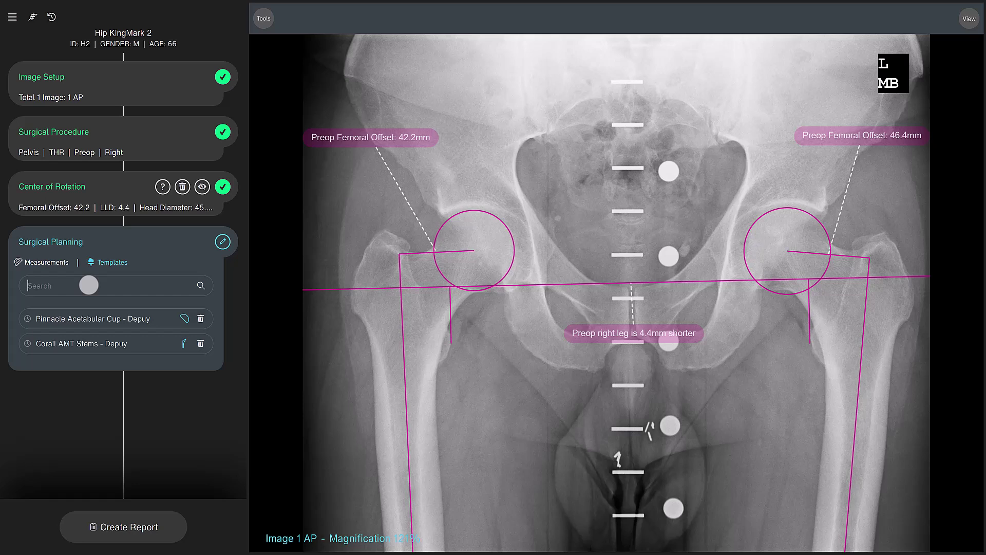
text(r3)
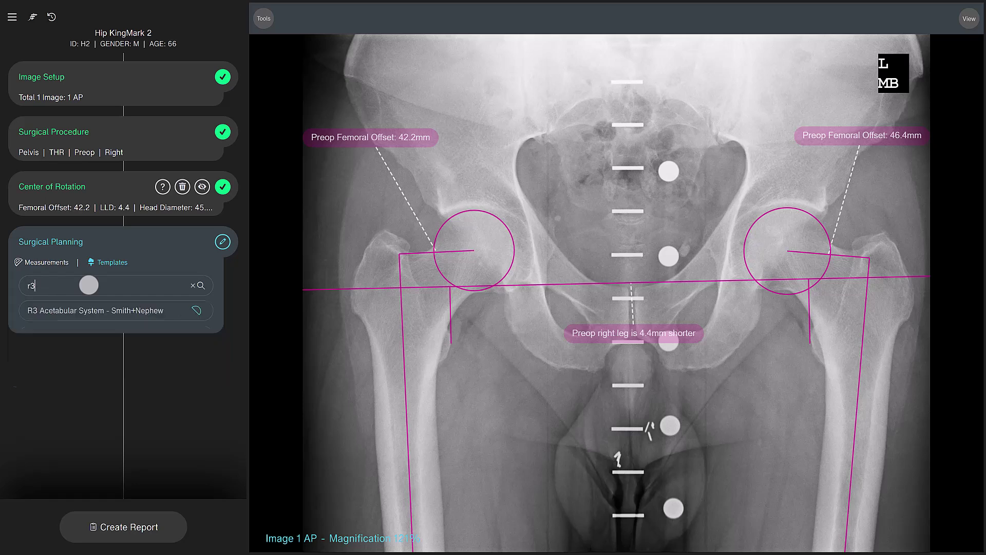
click(91, 310)
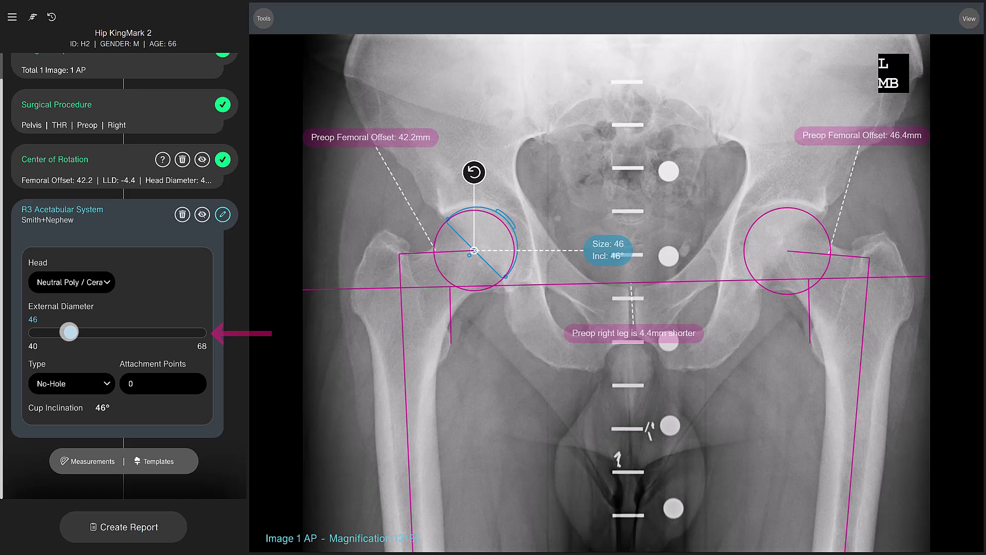
Enlarge the R3 cup to 50 mm diameter, tilt it to 40° inclination, and seat it over the socket
drag(68, 332, 91, 332)
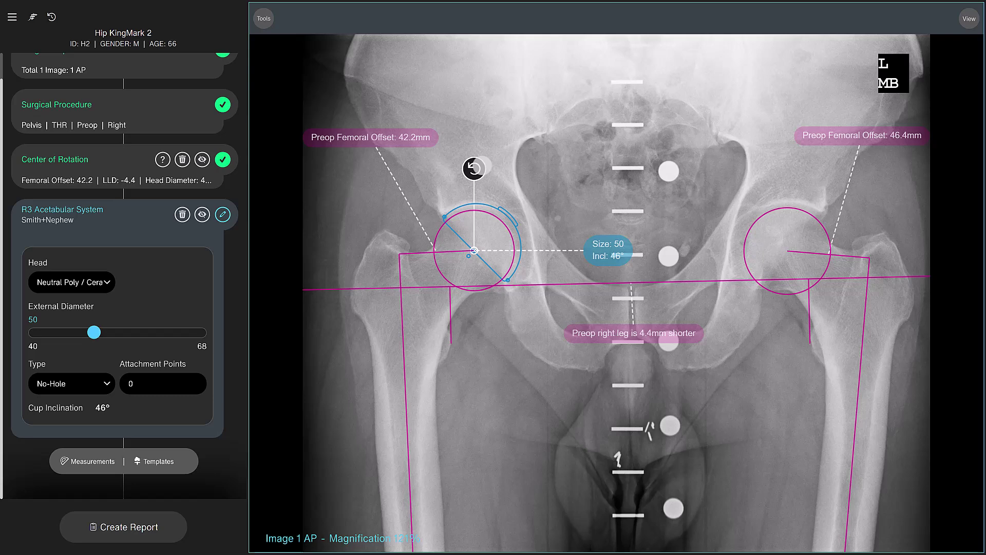
drag(473, 168, 465, 169)
drag(502, 205, 508, 201)
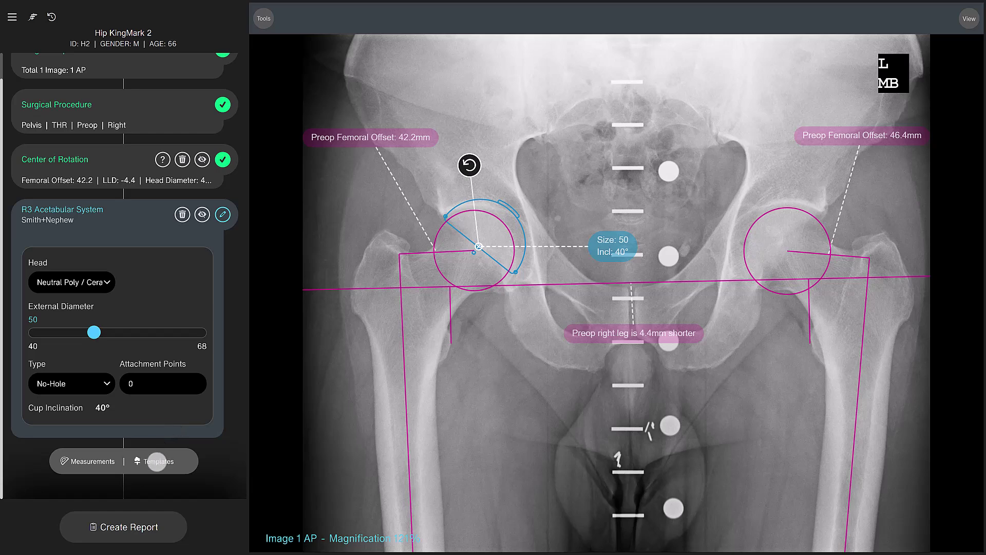
Finish the cup and place a size 5 POLARSTEM Non-Cemented stem in the right femur
click(157, 461)
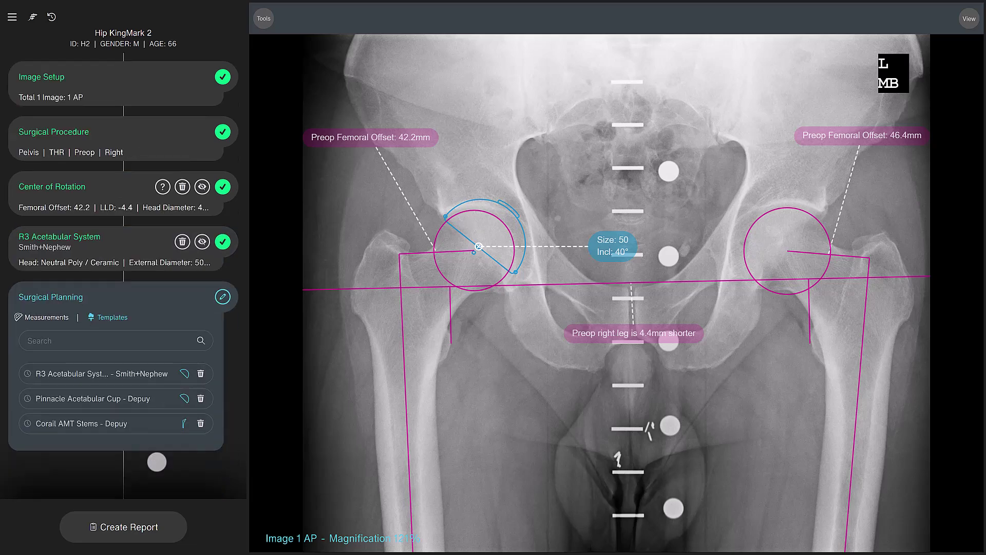
click(116, 339)
text(polarstem)
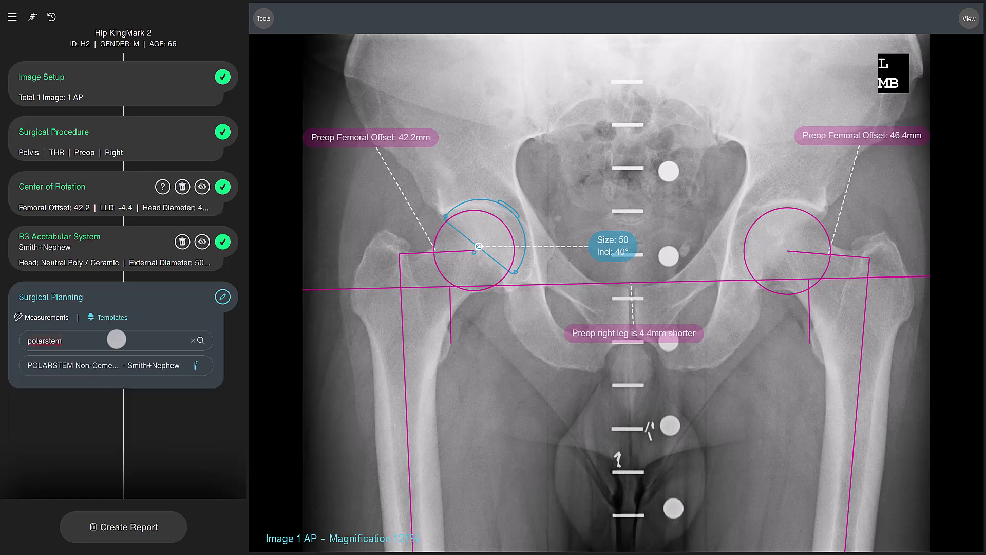
click(81, 361)
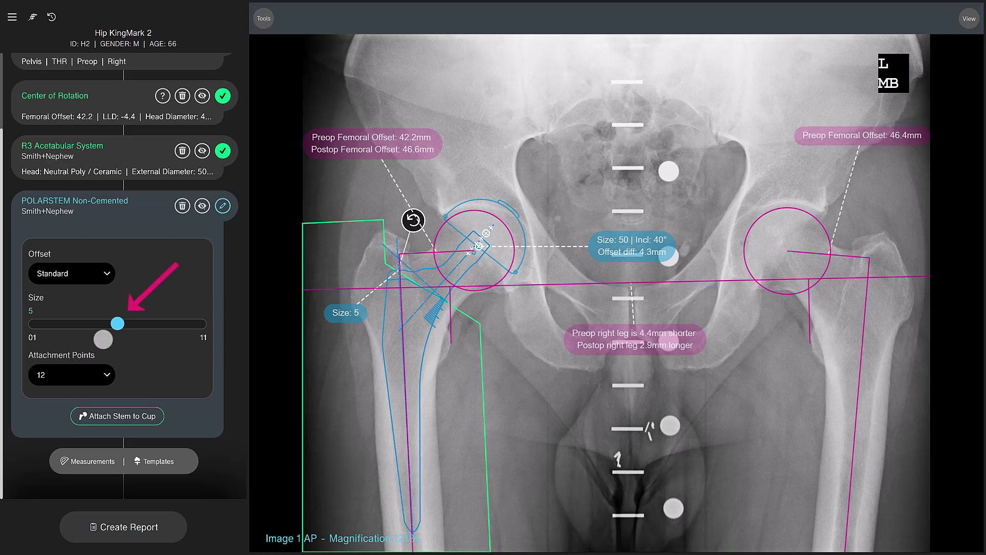
Downsize the POLARSTEM to size 4, choose attachment point 8, and attach it to the cup
drag(119, 322, 105, 322)
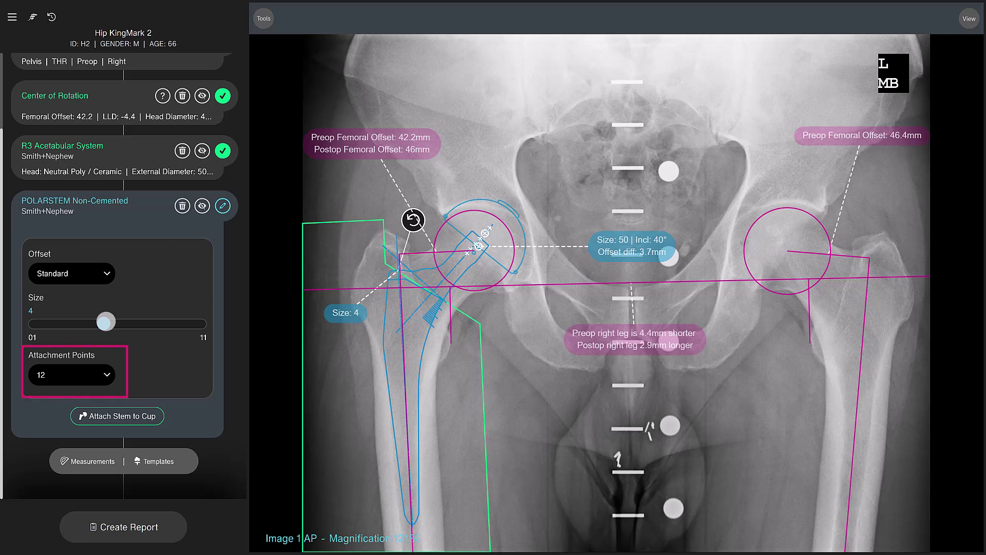
click(85, 375)
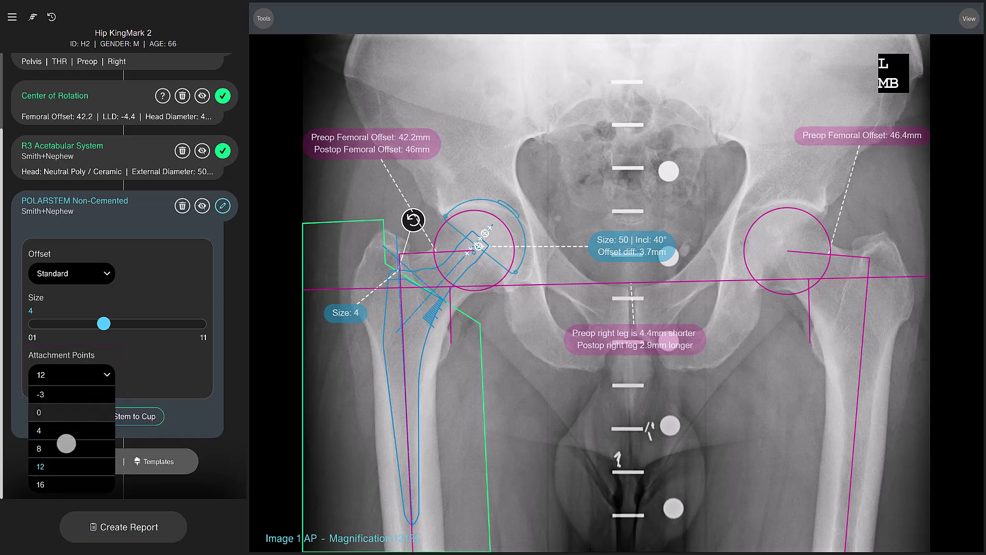
click(66, 444)
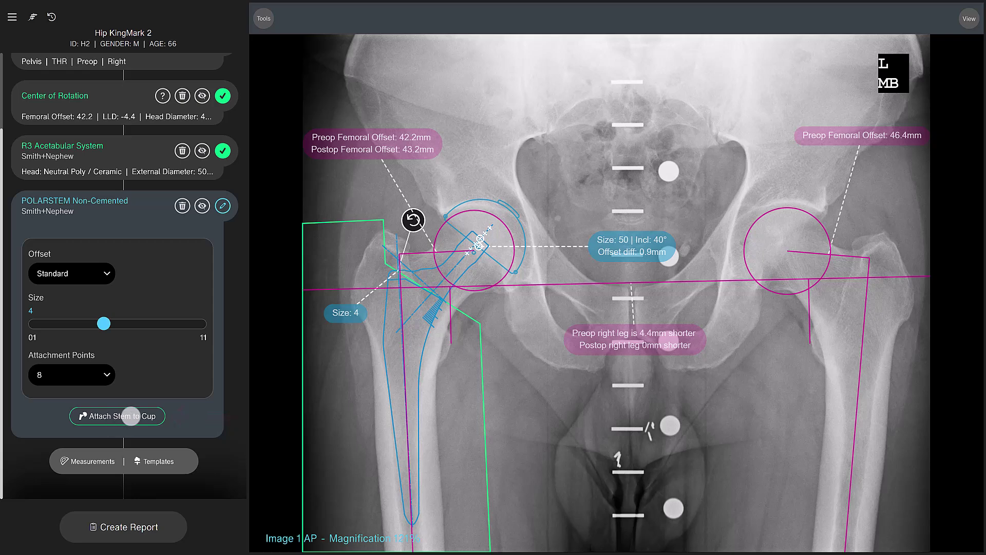
click(131, 415)
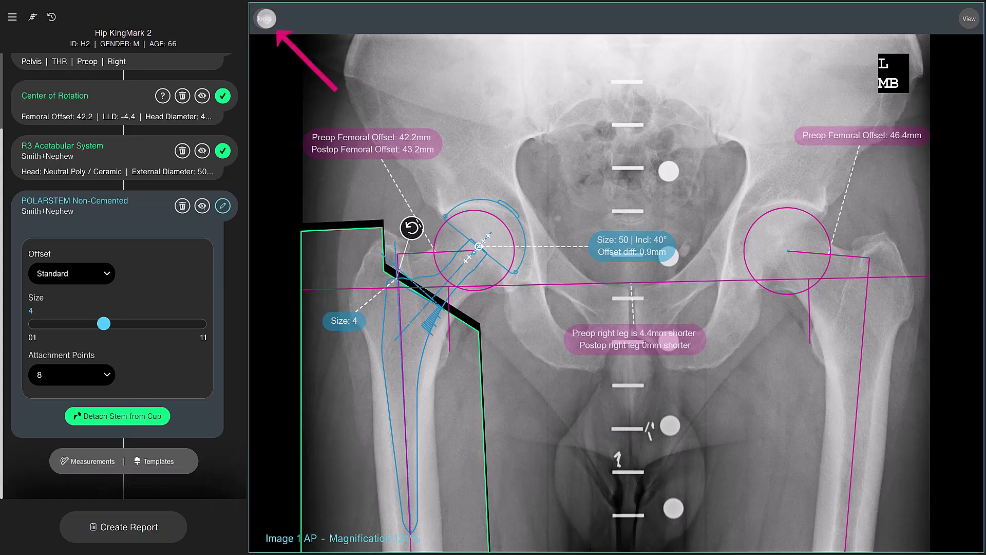
Add the text note 'Note the KingMark calibration device!' on the pelvis and move it up-right
click(266, 19)
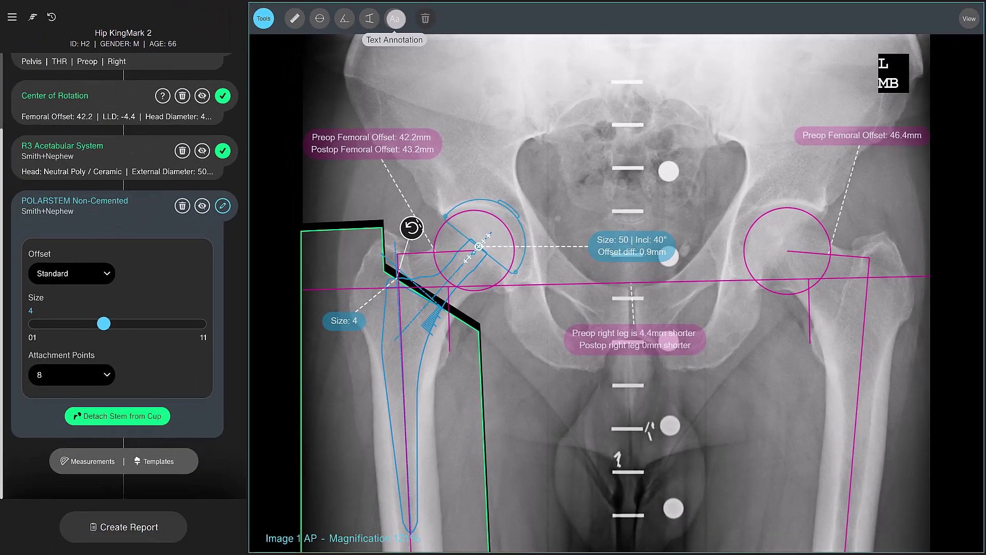
click(394, 19)
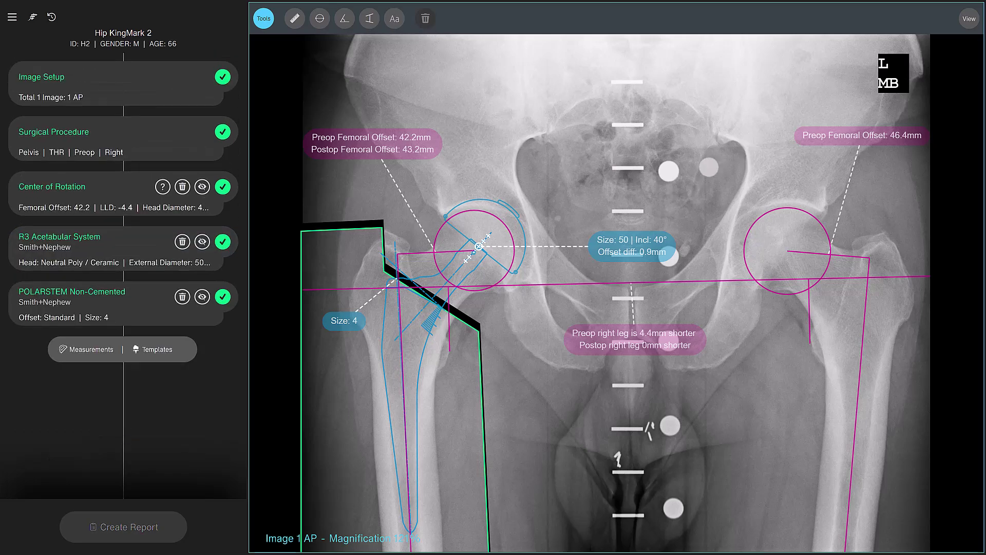
click(670, 173)
text(Note the KingM)
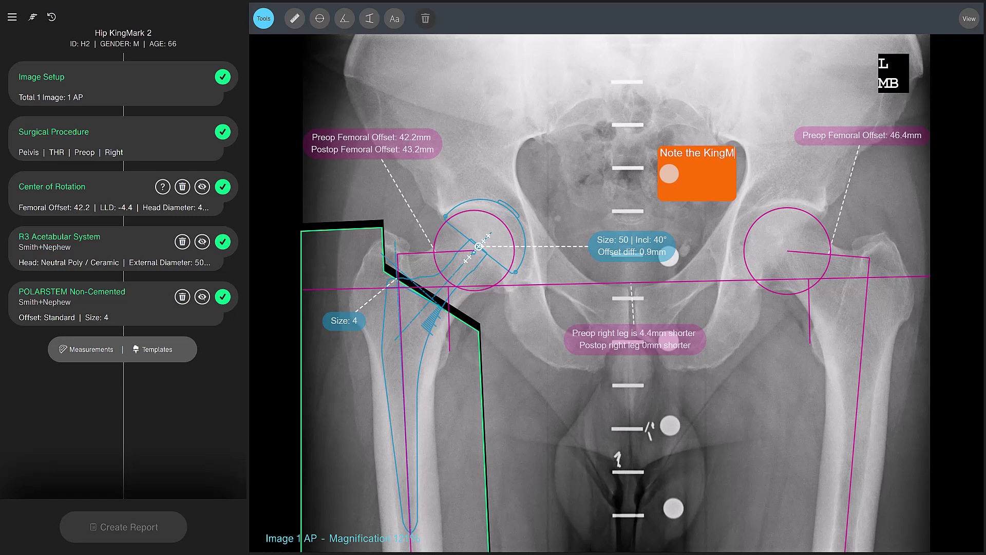
text(ark calibration device!)
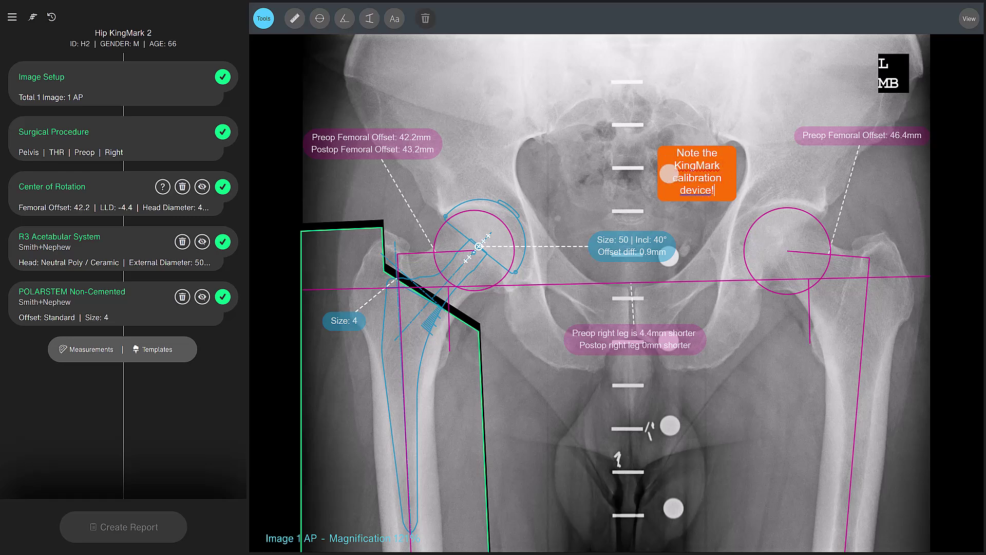
click(590, 186)
drag(704, 170, 716, 105)
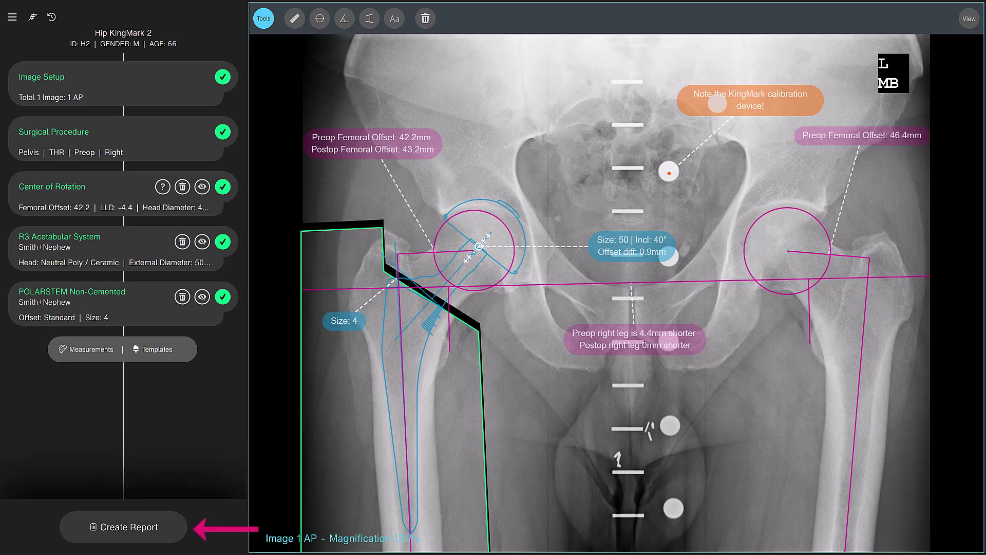
Generate the planning report and scroll through its procedure, center-of-rotation and implant details
click(121, 528)
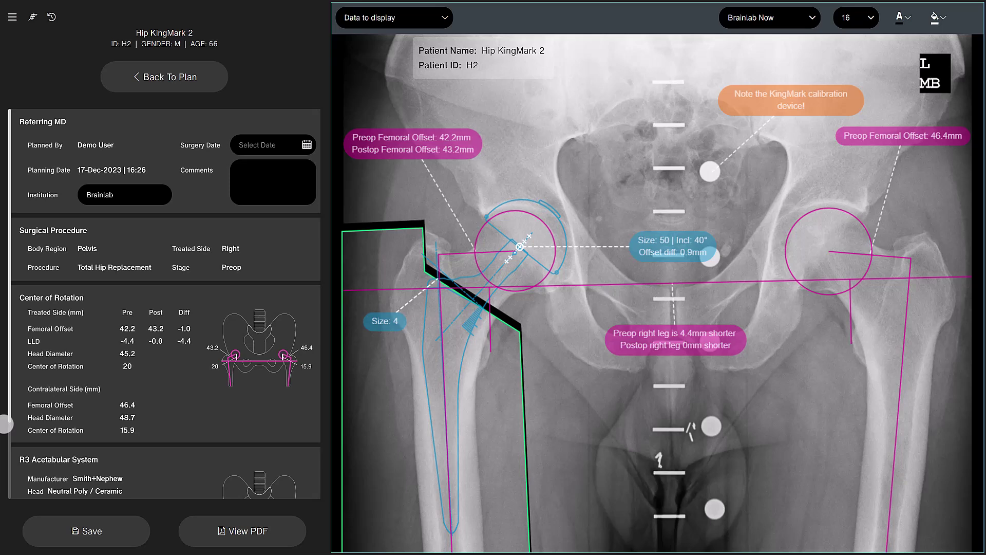
scroll(9, 429, down, 2)
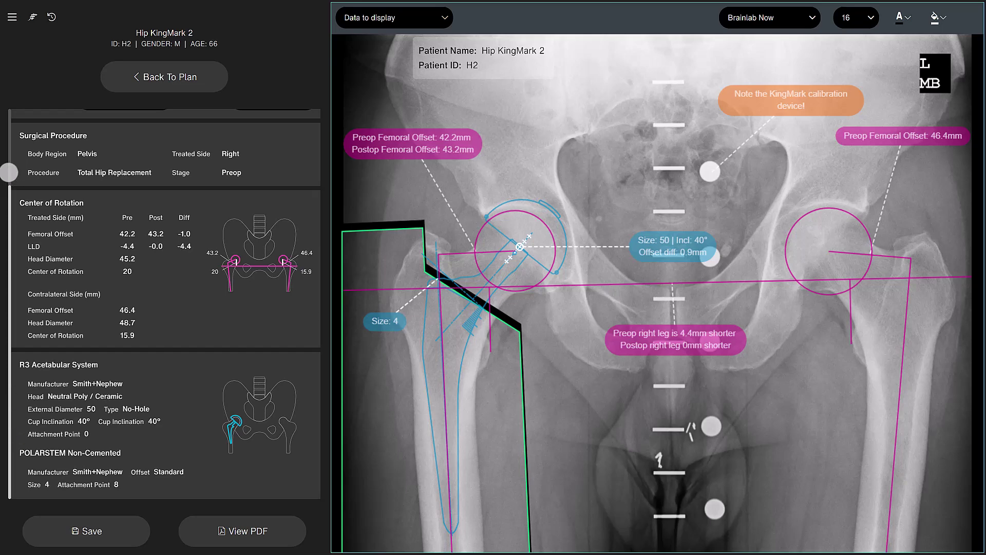
scroll(9, 172, up, 2)
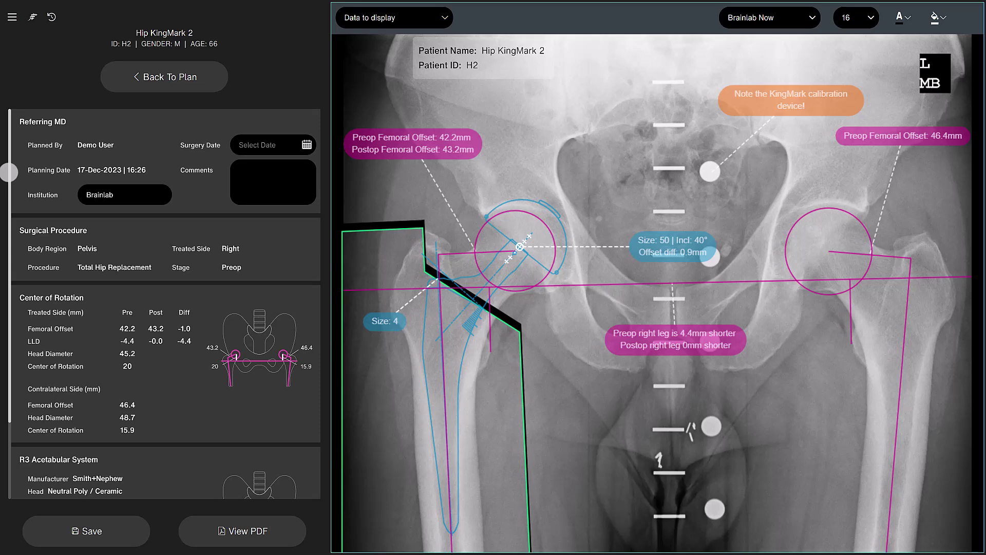
Set the report's surgery date to 16 January 2024 and add the comment 'Please review!'
click(306, 145)
click(329, 170)
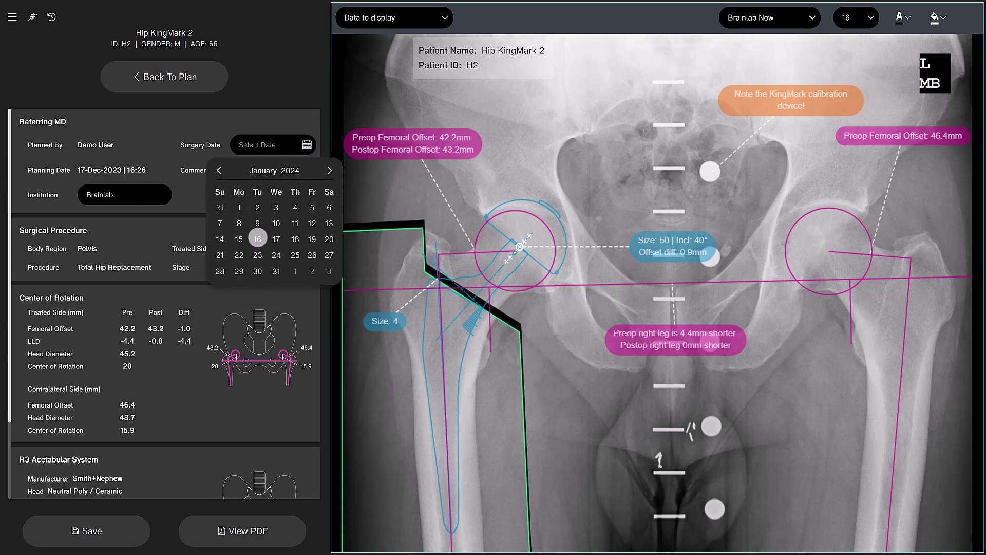
click(257, 239)
click(261, 172)
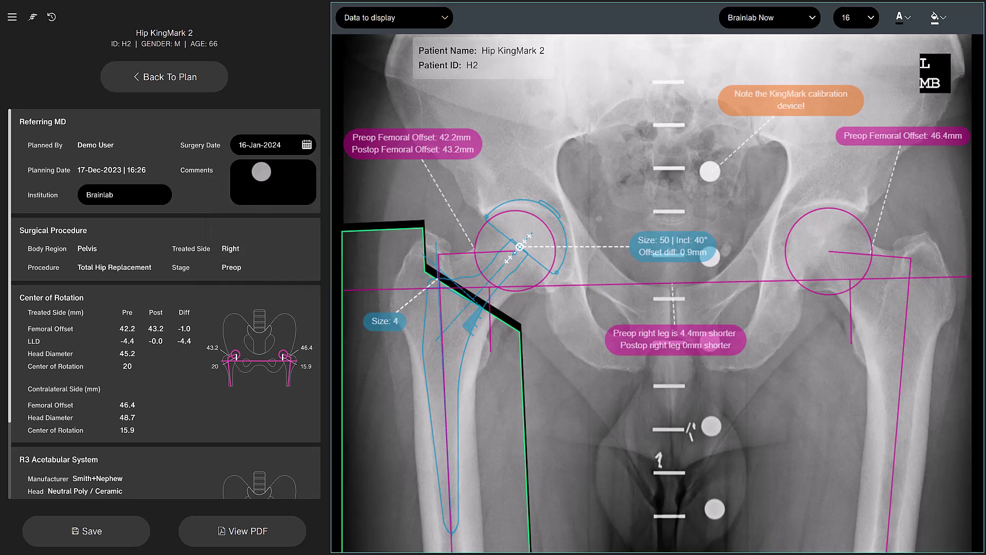
text(Please review!)
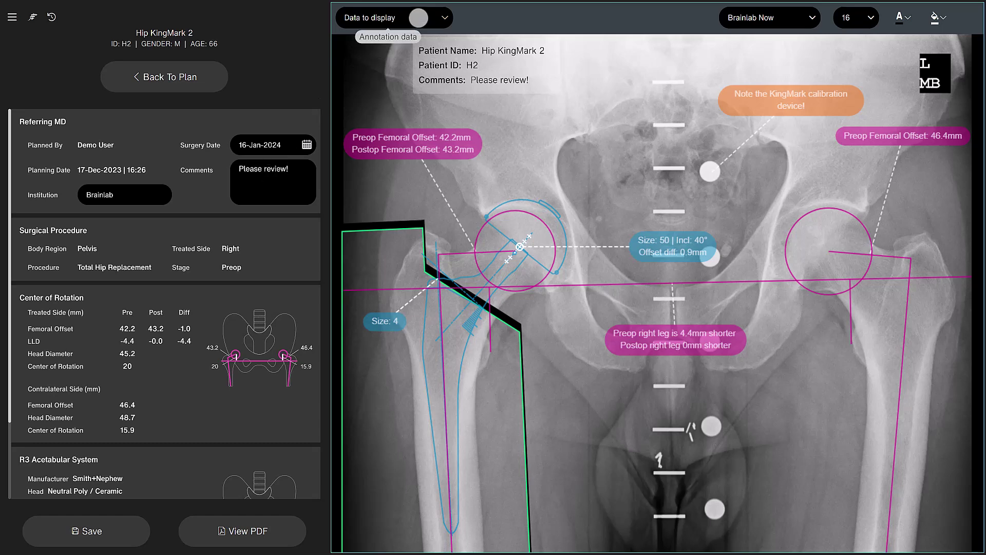
Add Image Magnification, not Study Date, to the data displayed on the image
click(419, 18)
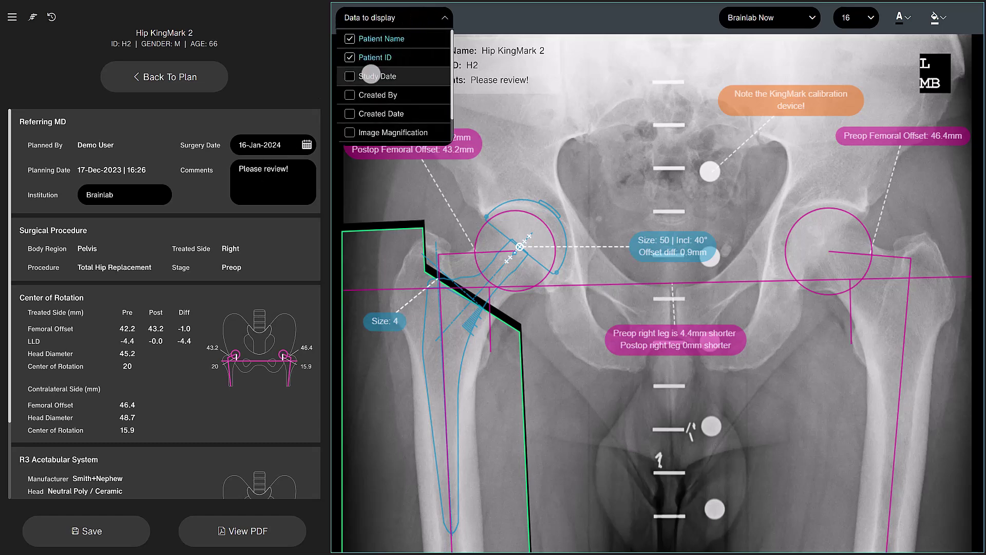
click(371, 75)
click(371, 75)
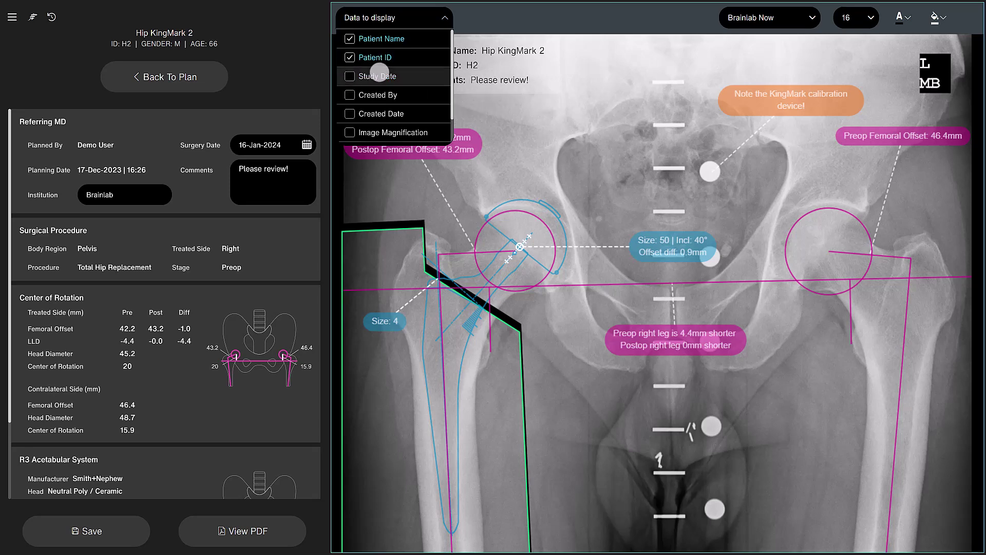
click(379, 132)
click(380, 185)
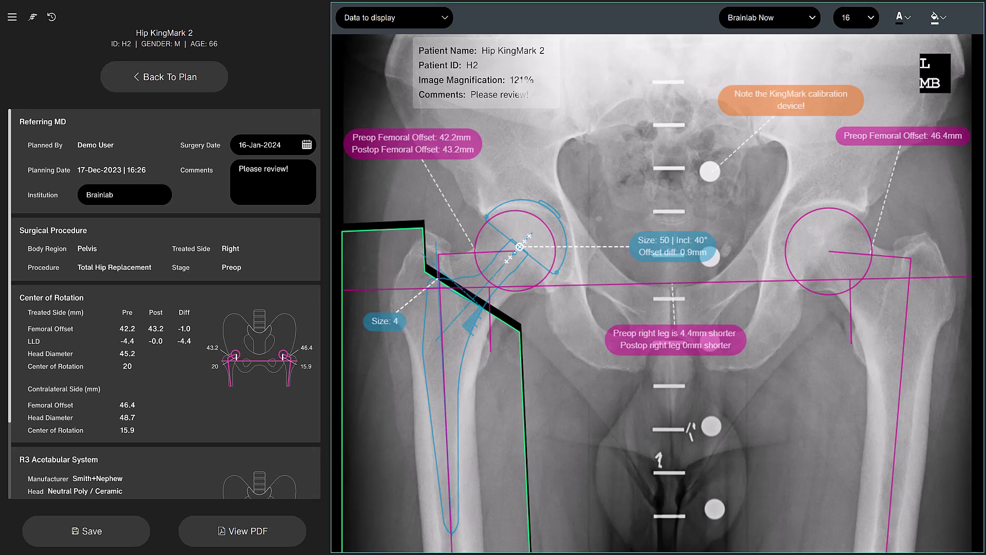
Review the overlay font, size, text colour and background colour options, leaving them unchanged
click(811, 18)
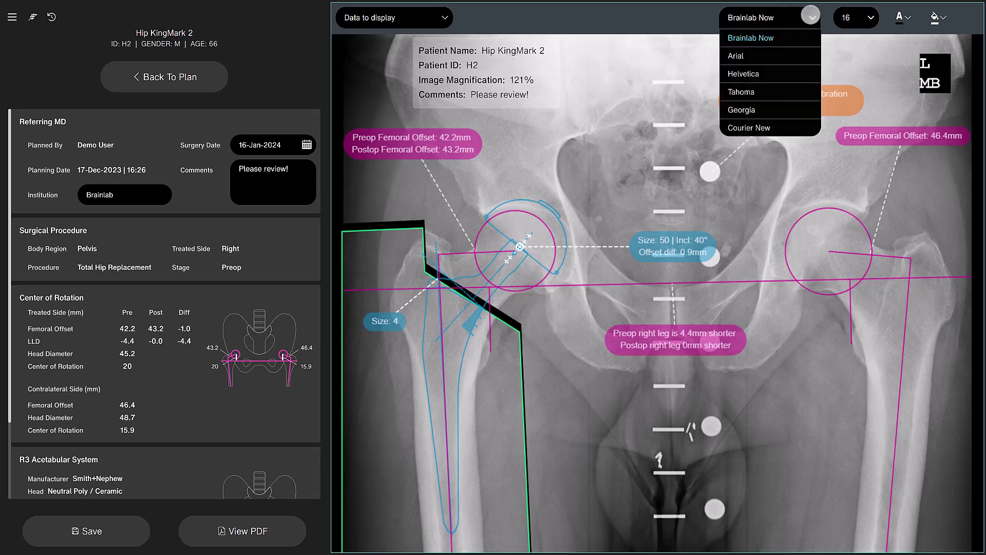
click(812, 18)
click(870, 17)
click(871, 17)
click(906, 17)
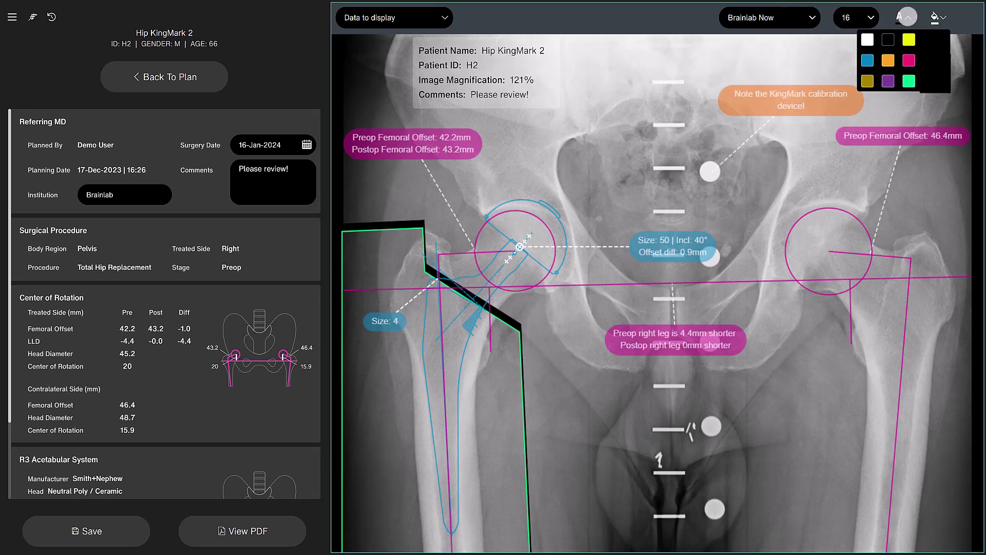
click(943, 17)
click(943, 17)
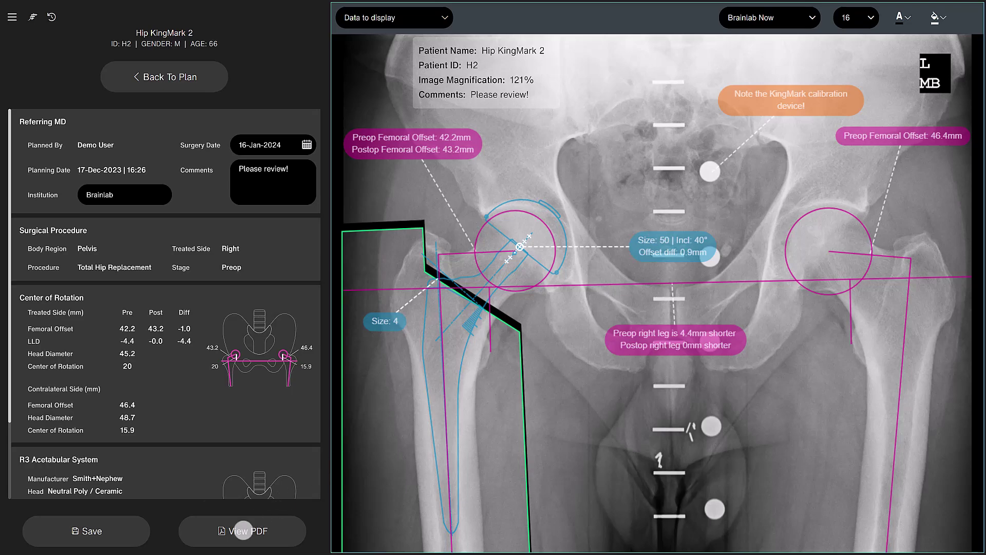
click(244, 530)
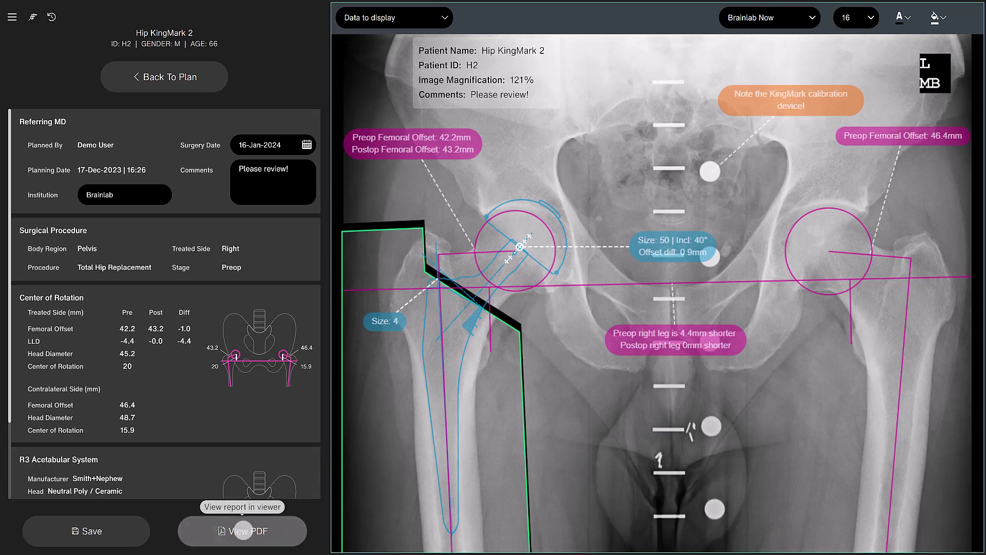
scroll(488, 287, down, 10)
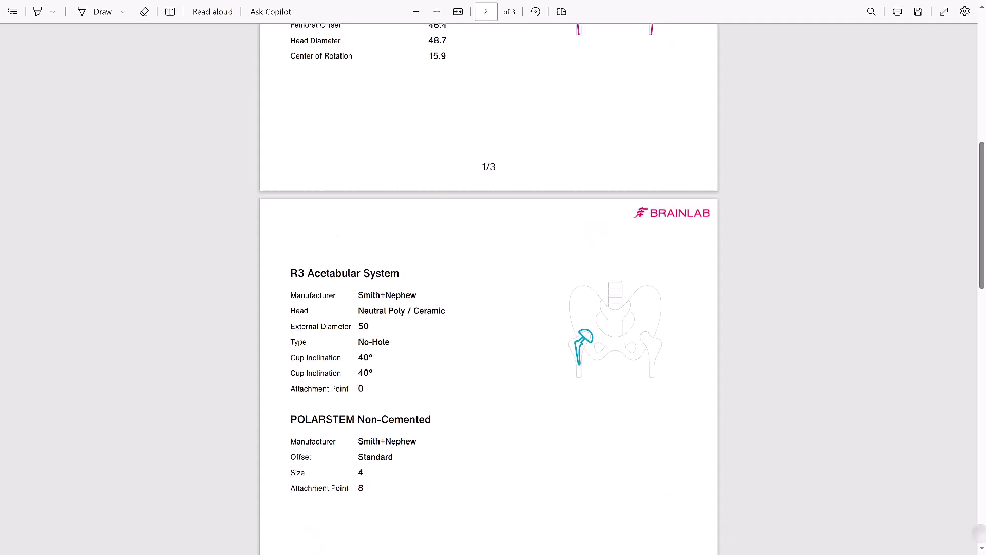
scroll(978, 532, down, 9)
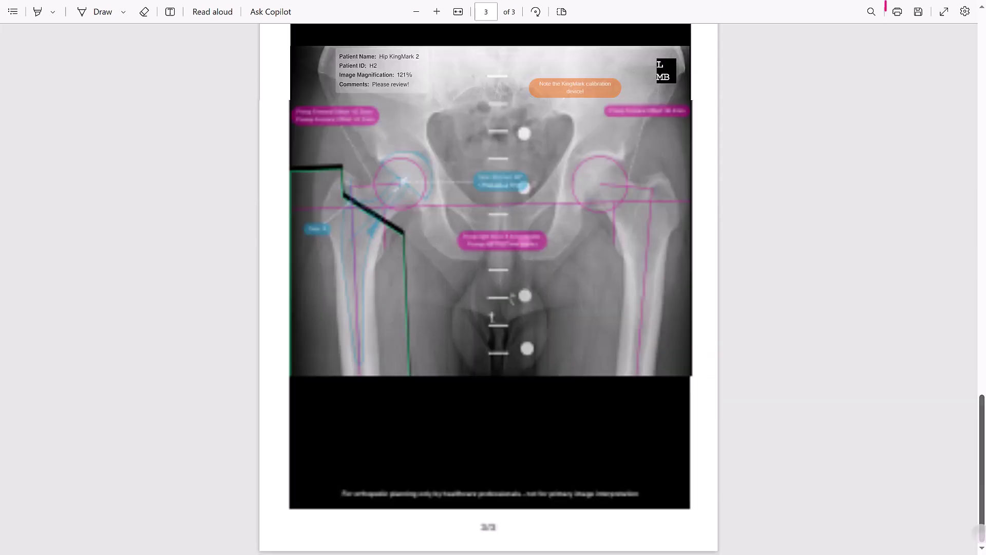